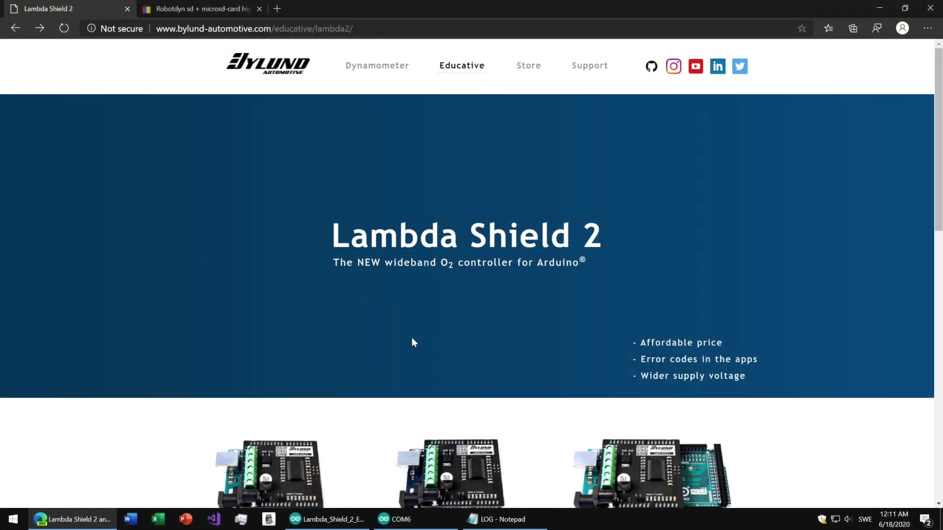
scroll(412, 338, "down", 3)
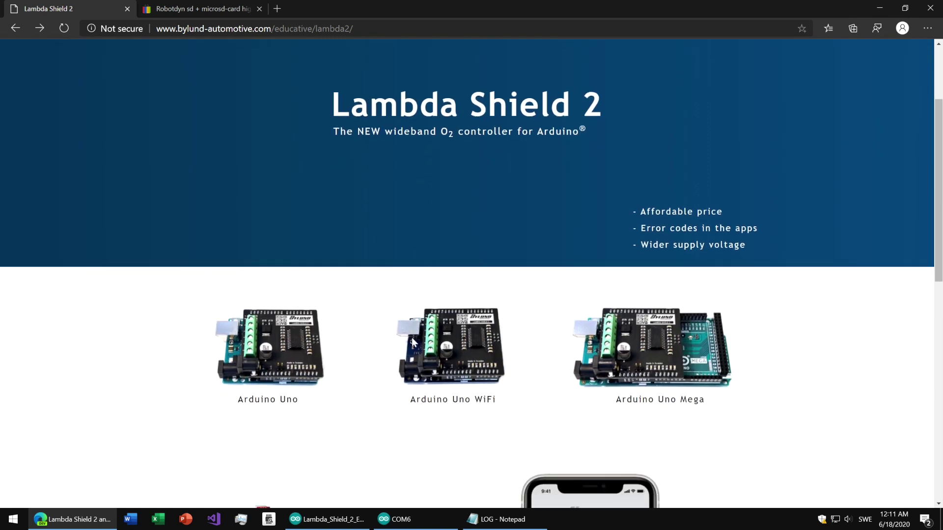
scroll(412, 337, "down", 3)
scroll(412, 343, "down", 3)
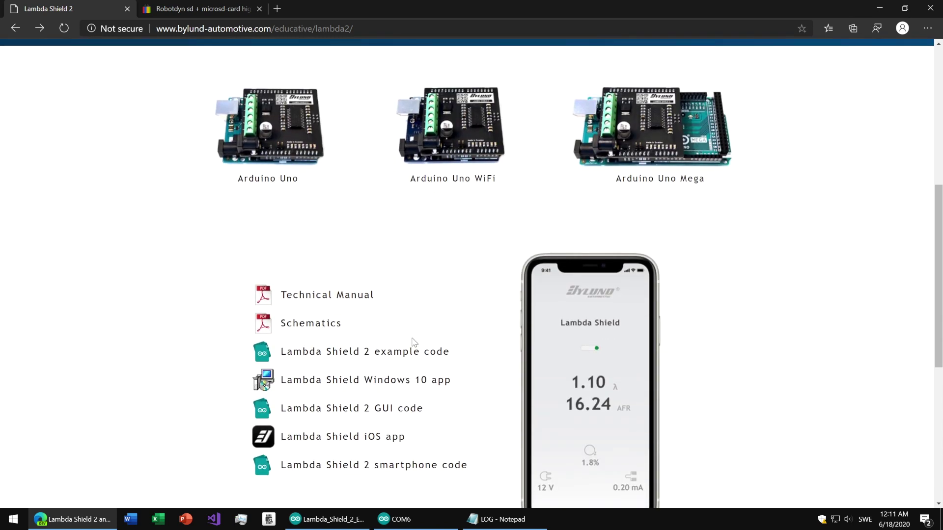
scroll(412, 343, "down", 2)
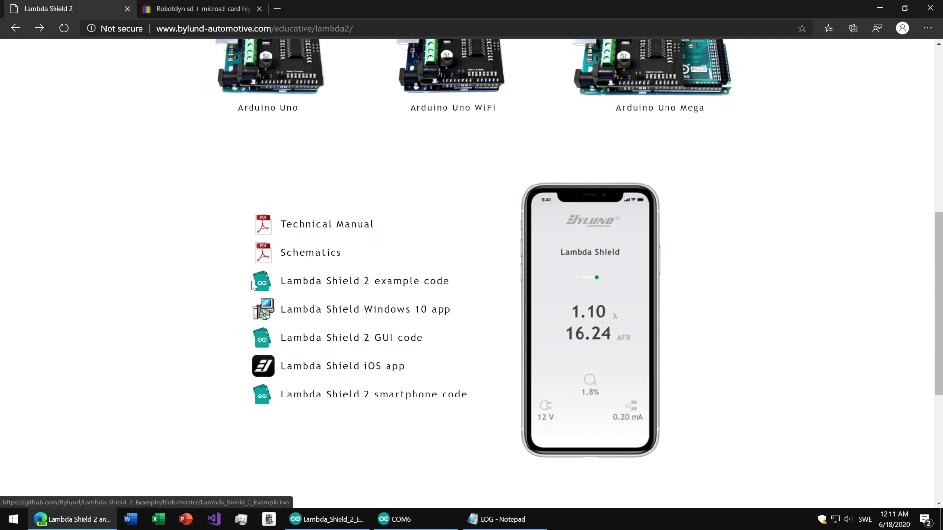
Switch to the eBay listing for the RobotDyn SD+MicroSD-card high speed module
left_click(199, 8)
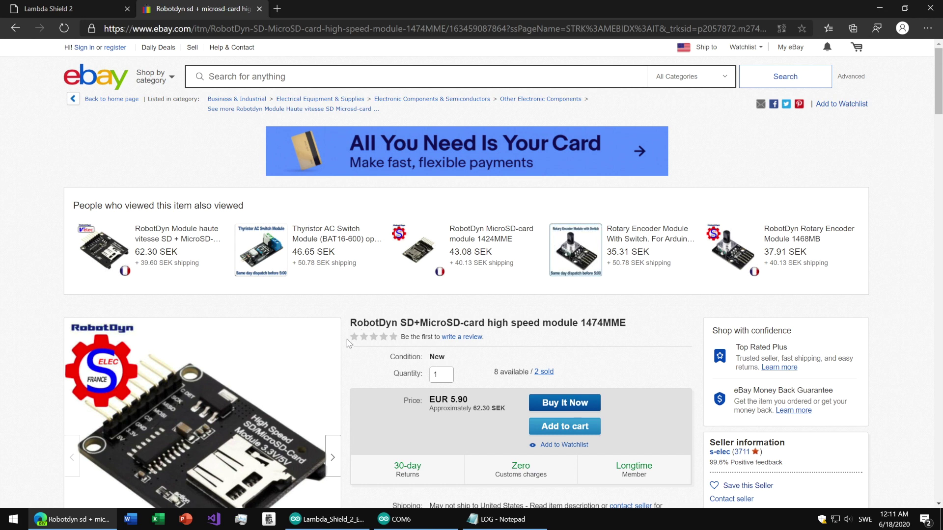
scroll(350, 343, "down", 4)
scroll(349, 343, "down", 1)
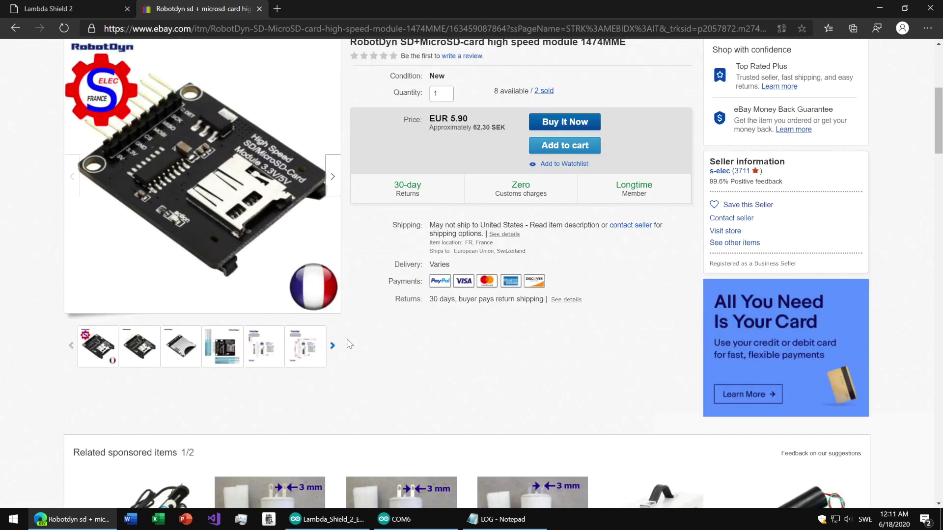
scroll(349, 342, "up", 1)
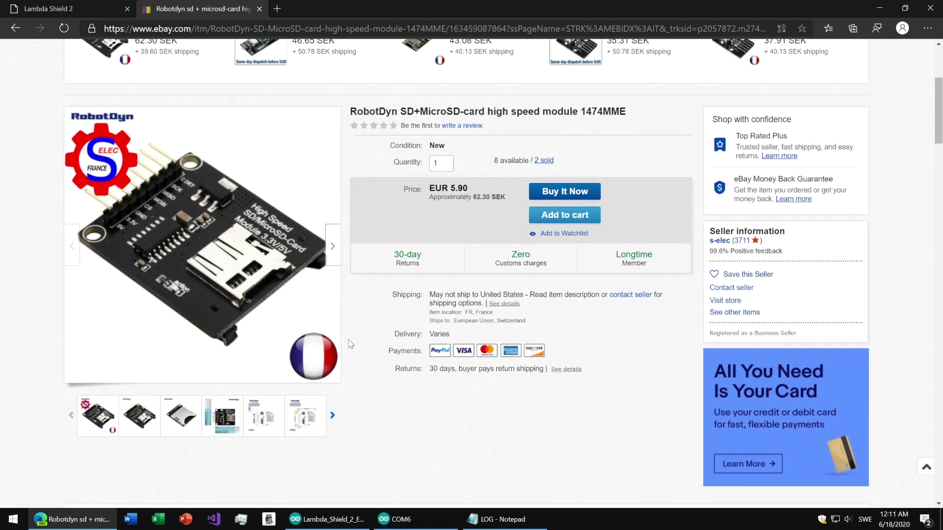
scroll(350, 343, "up", 1)
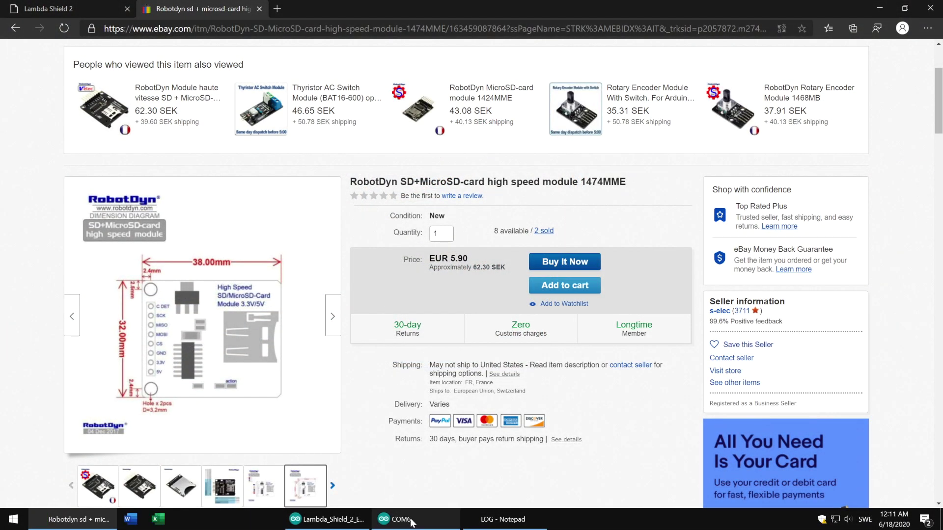
Show the COM6 Serial Monitor and highlight its 'Data logging enabled.' line
left_click(401, 519)
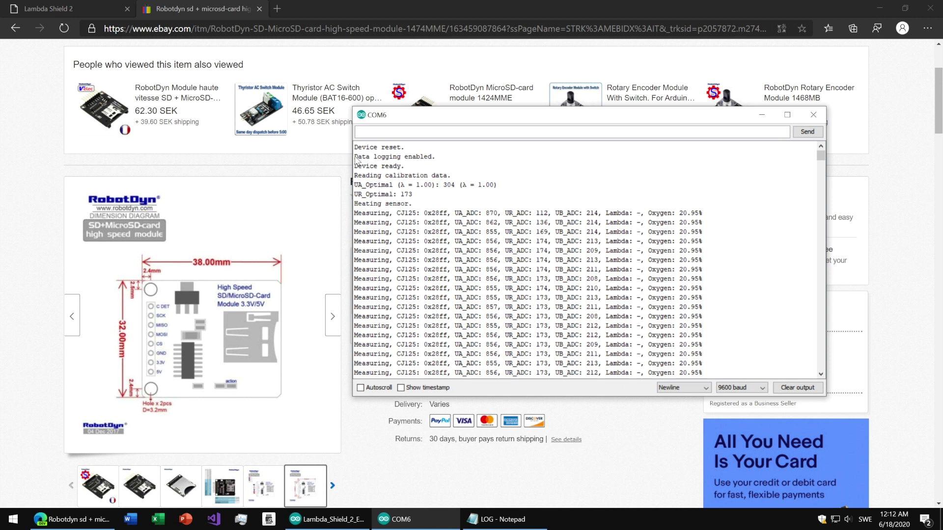
left_click_drag(355, 157, 445, 162)
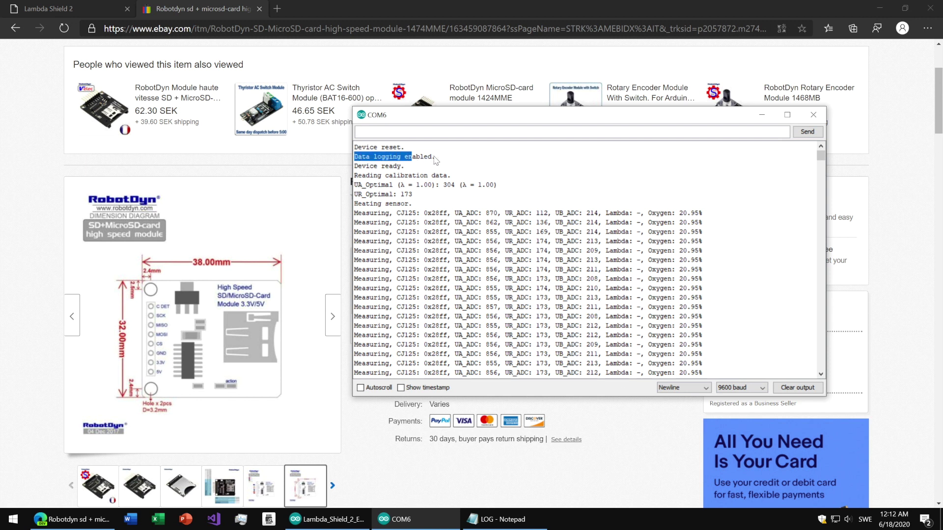
left_click(481, 173)
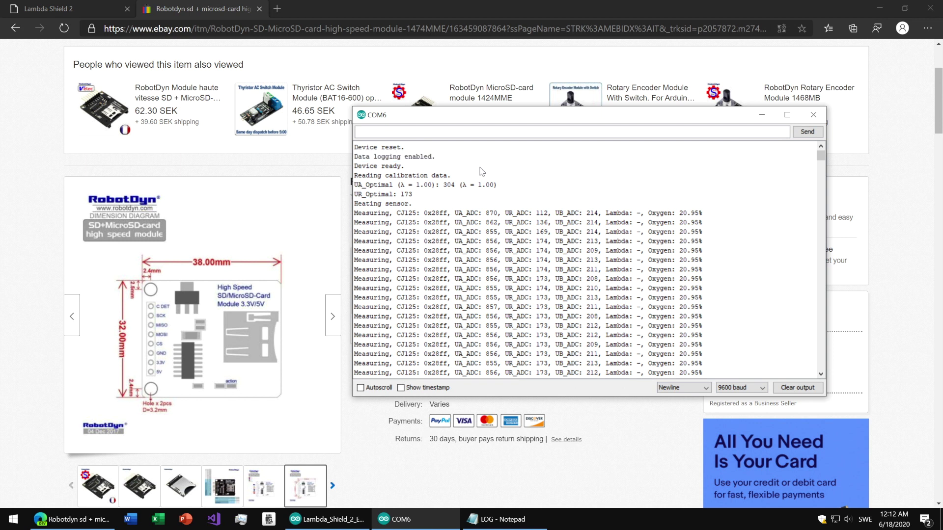
Show the LOG file in Notepad with its 20.95% oxygen Measuring lines
left_click(504, 521)
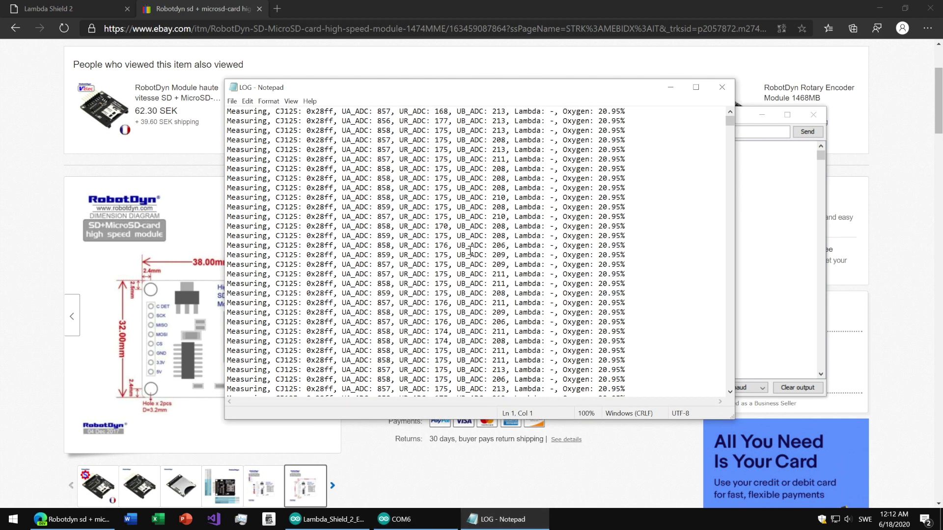